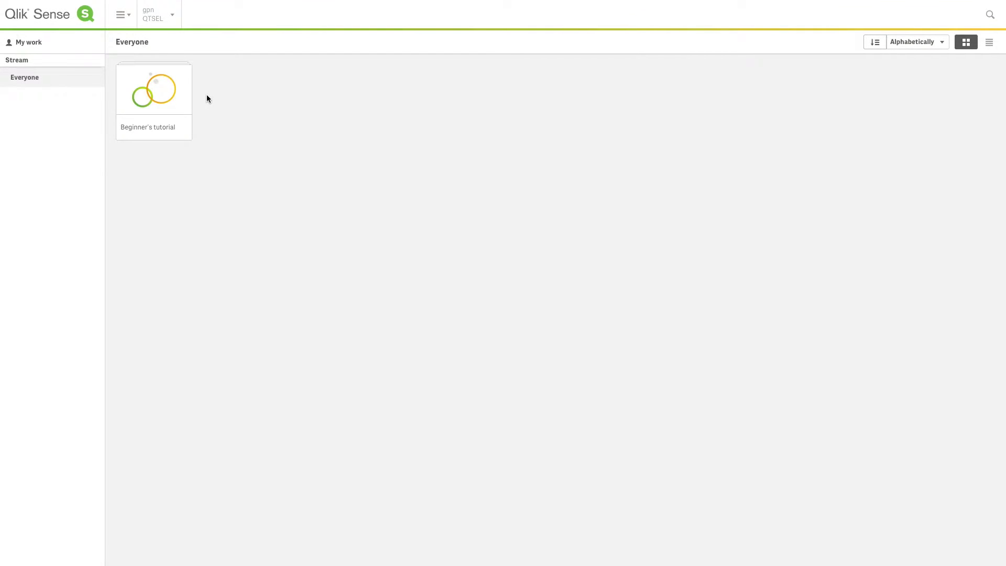
Step: In the Beginner's tutorial app, duplicate the Dashboard sheet and title the copy 'Q1 Product Detail'
left_click(155, 109)
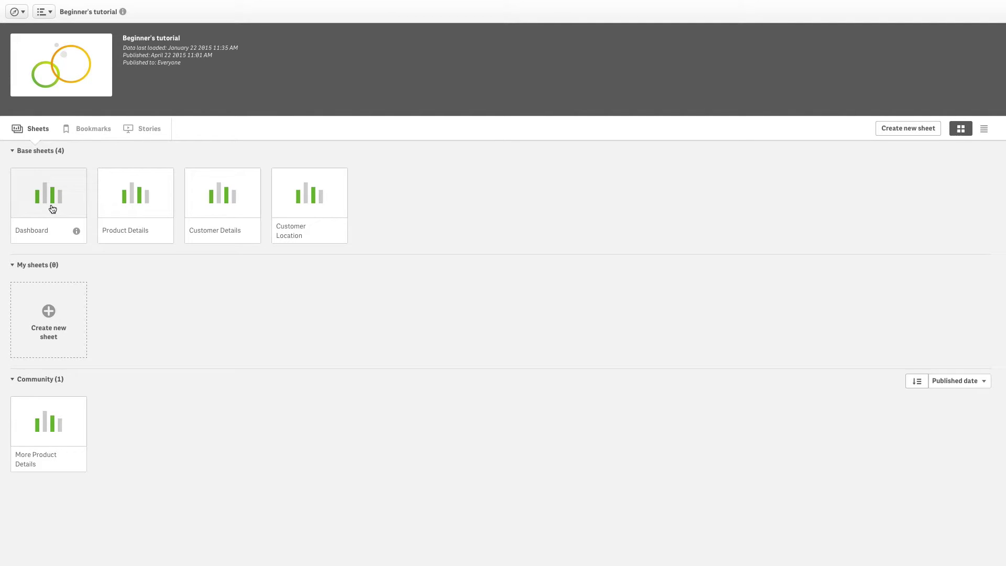
right_click(53, 204)
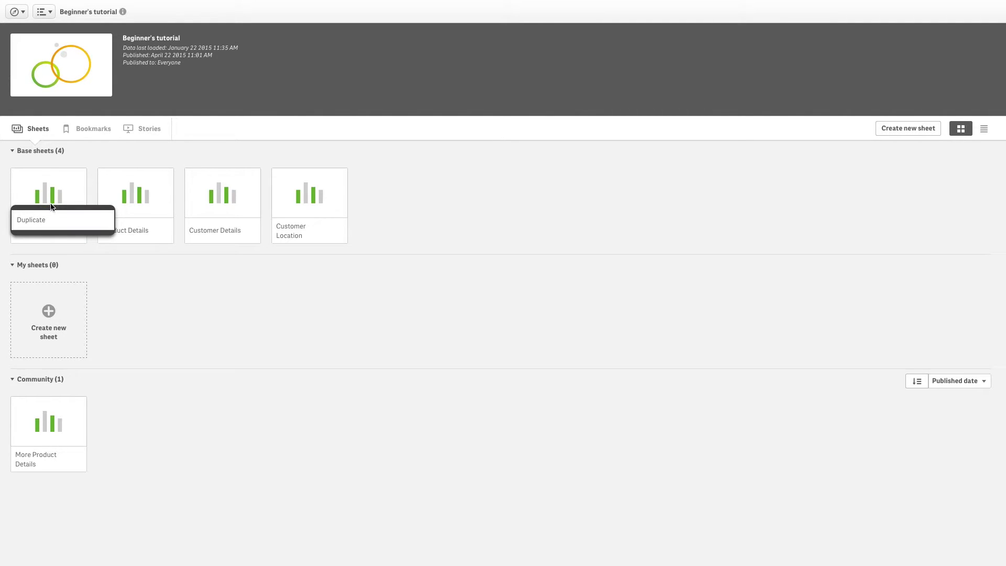
left_click(50, 221)
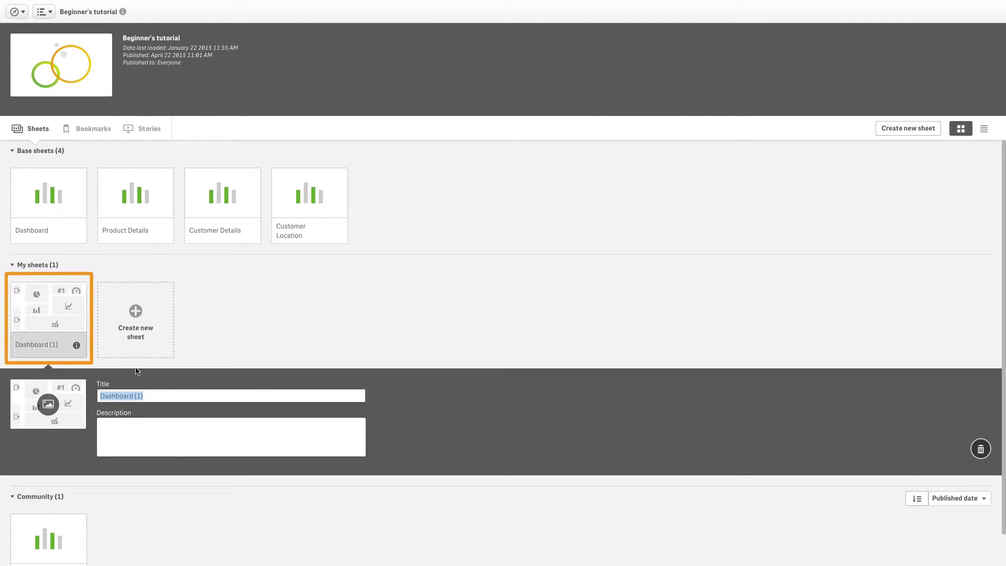
type("Q1")
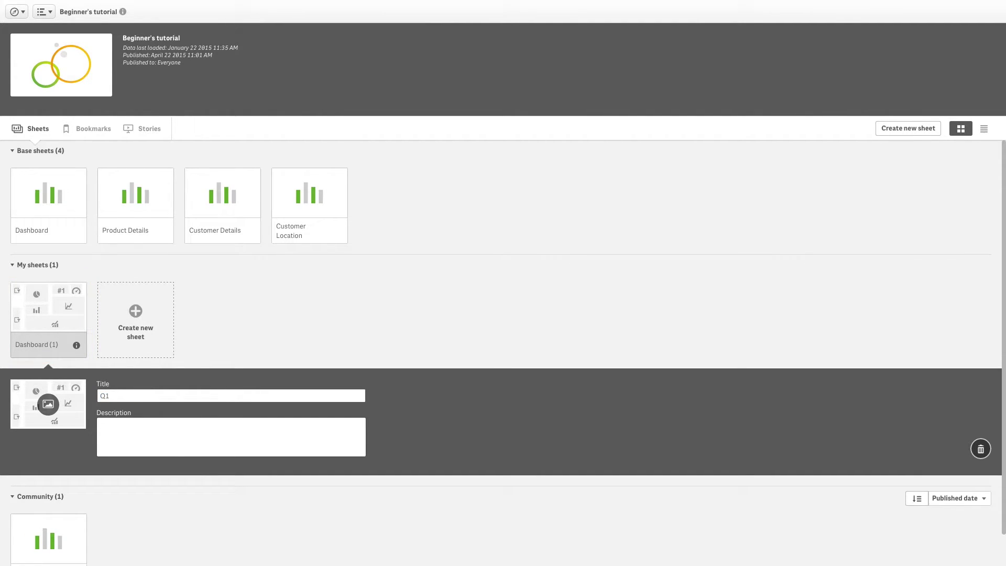
type(" Product Detail")
Step: Set the sheet's thumbnail to the Qlik_default_qlikcircles.png image
left_click(50, 404)
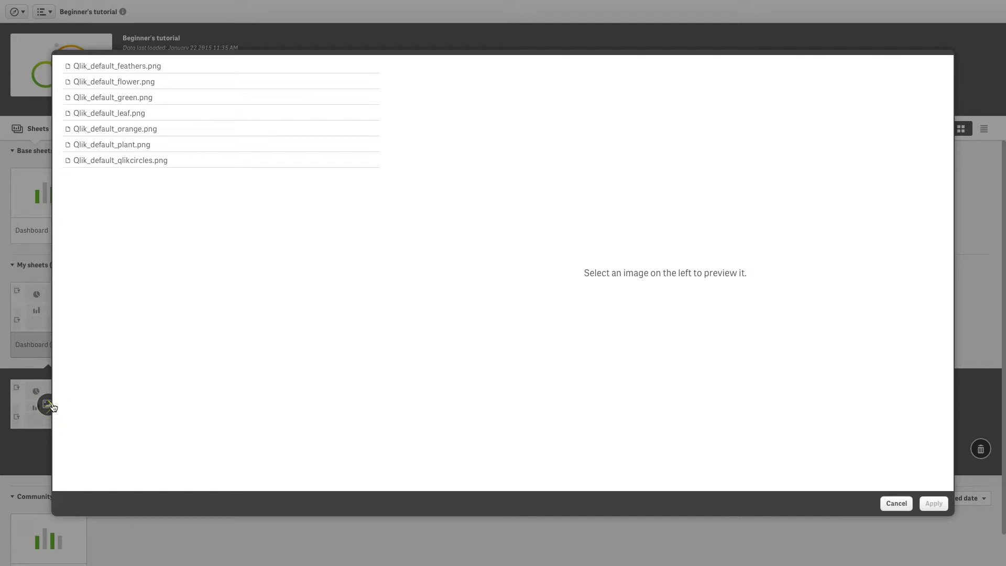
left_click(110, 161)
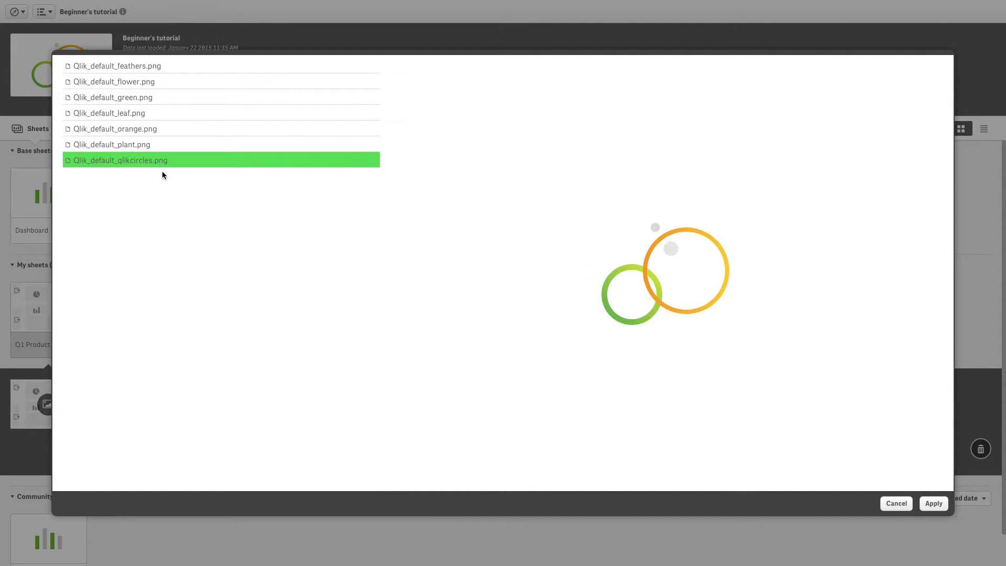
left_click(933, 503)
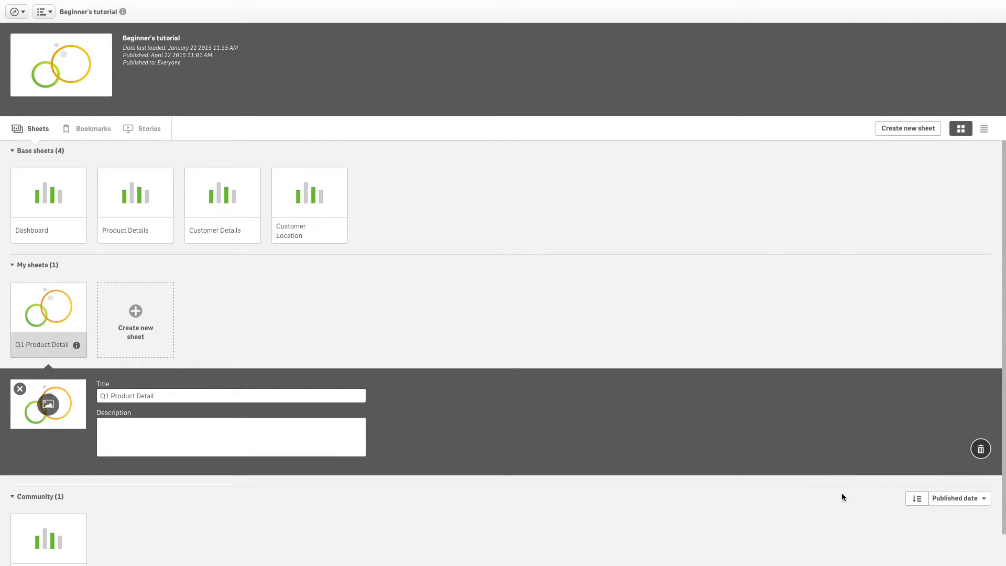
Step: Convert the Quarterly Trend line chart on Q1 Product Detail into a bar chart and finish editing
left_click(51, 314)
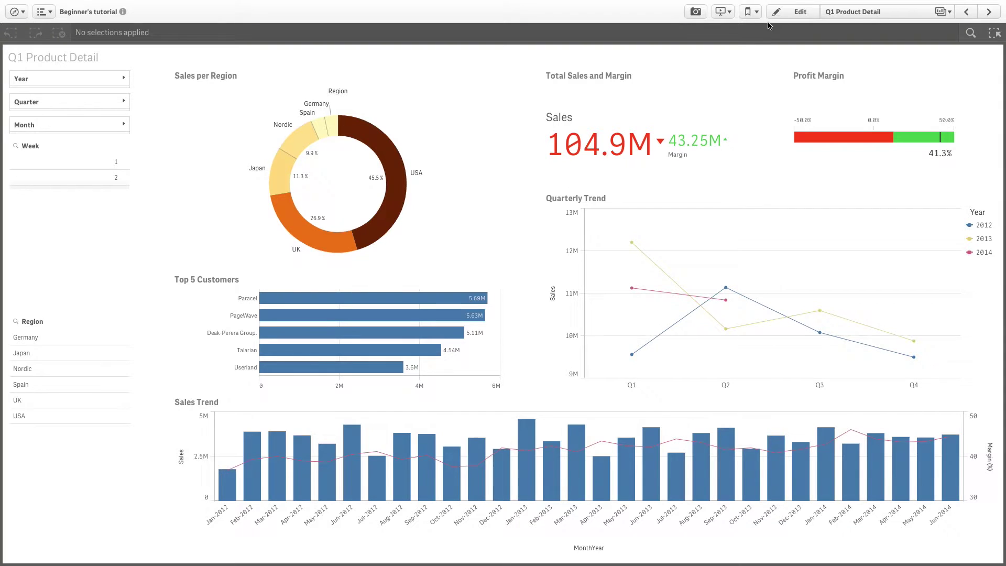
left_click(794, 11)
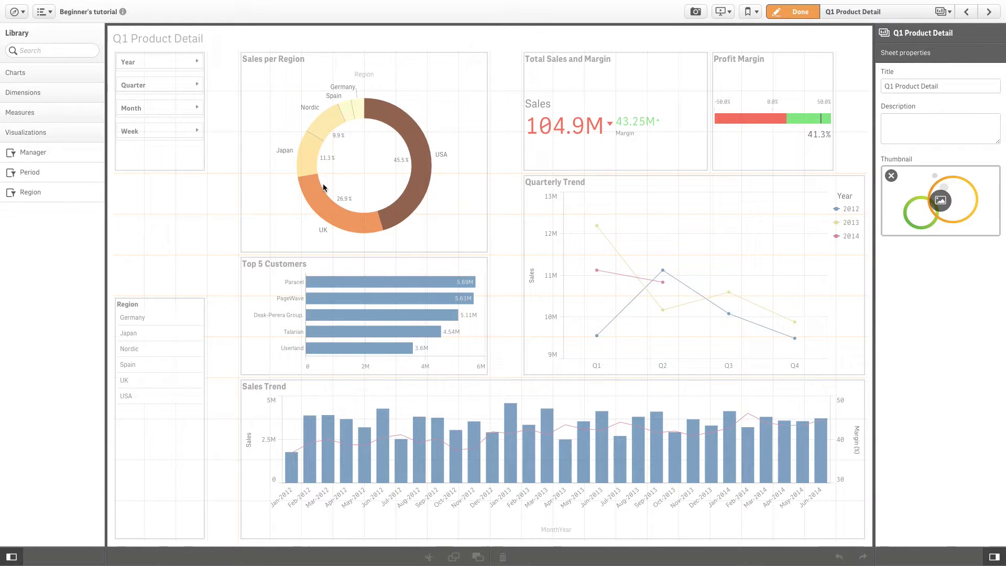
left_click(15, 73)
left_click_drag(46, 99, 663, 278)
left_click(665, 276)
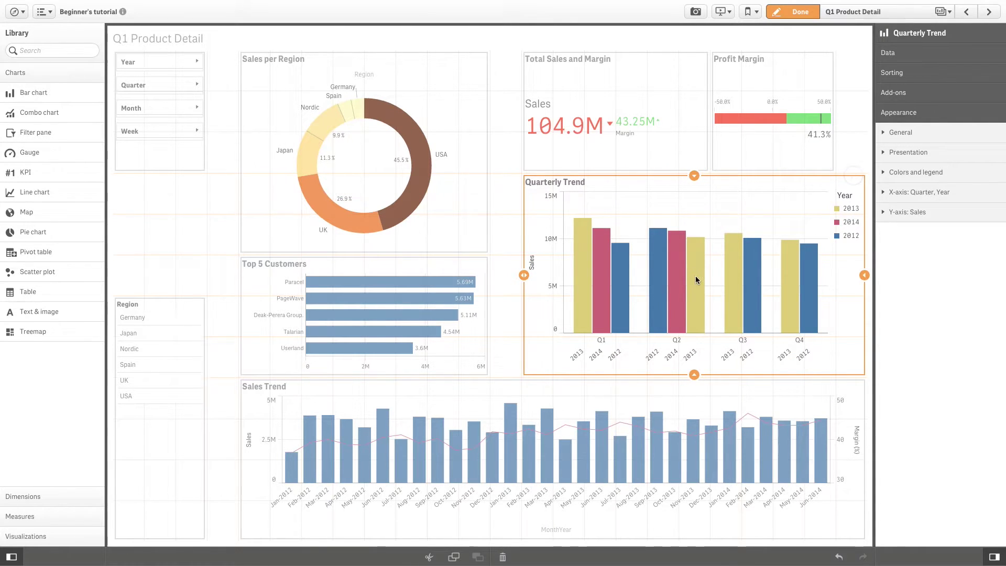
left_click(793, 12)
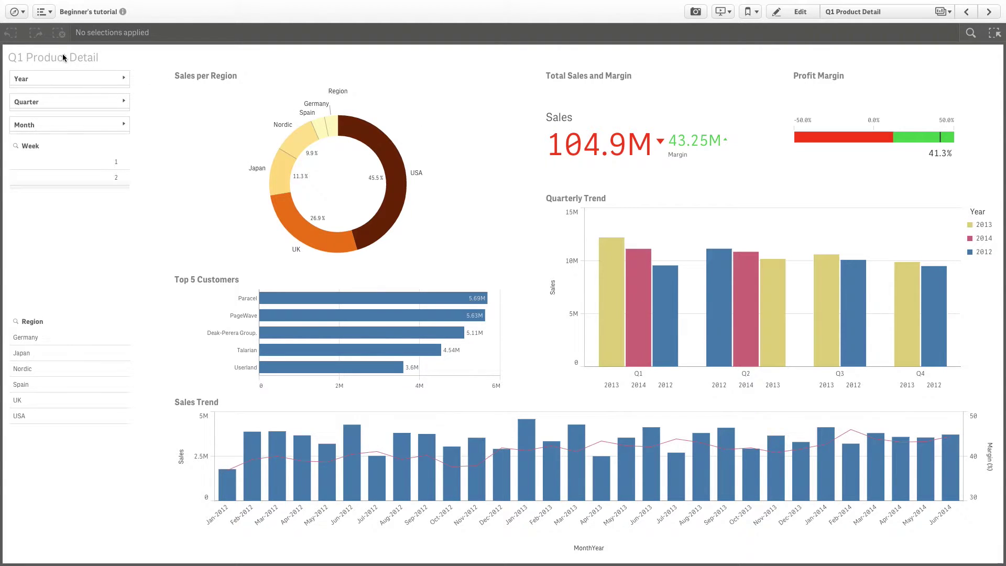
Step: Filter the Q1 Product Detail sheet to quarter Q1
left_click(28, 101)
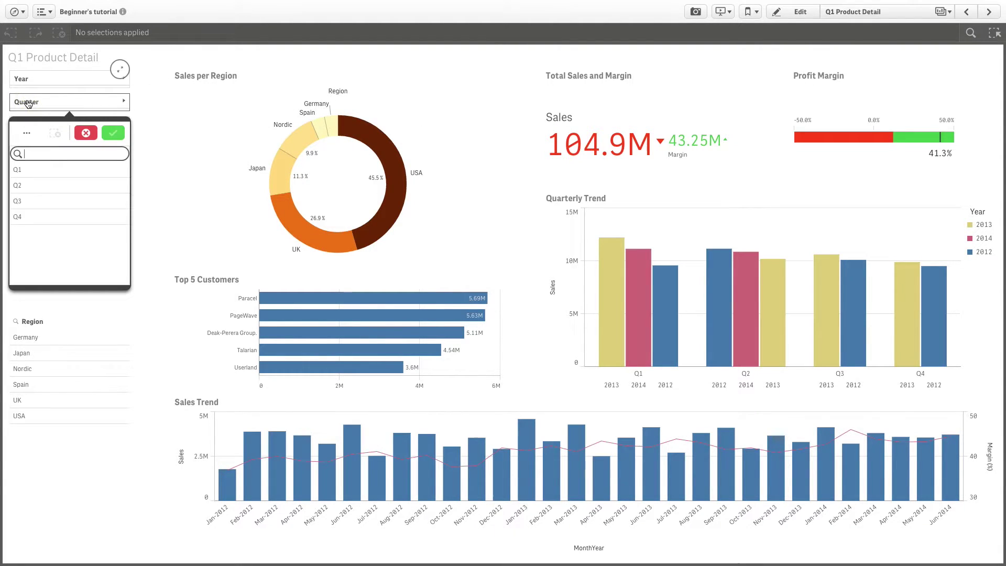
left_click(33, 173)
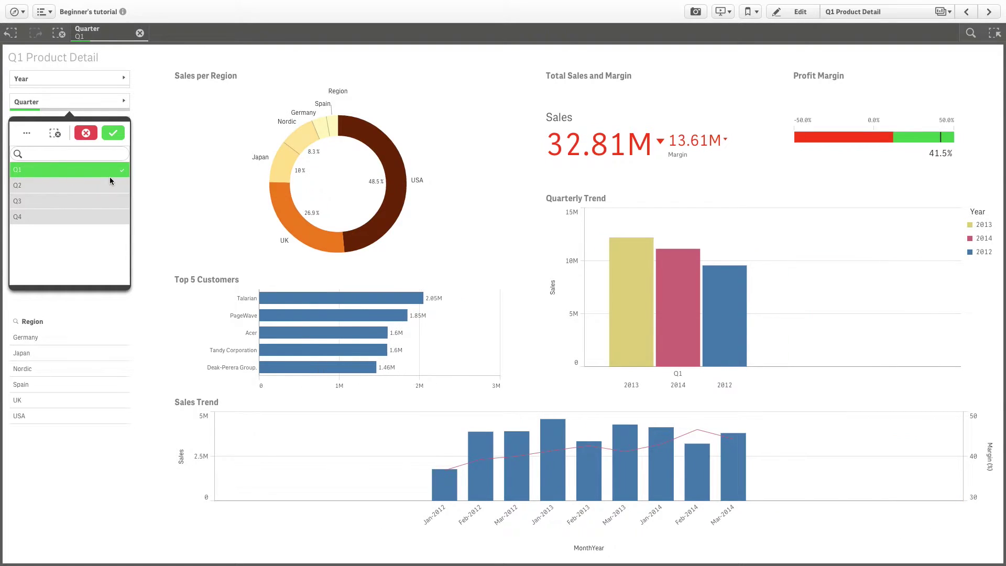
left_click(112, 134)
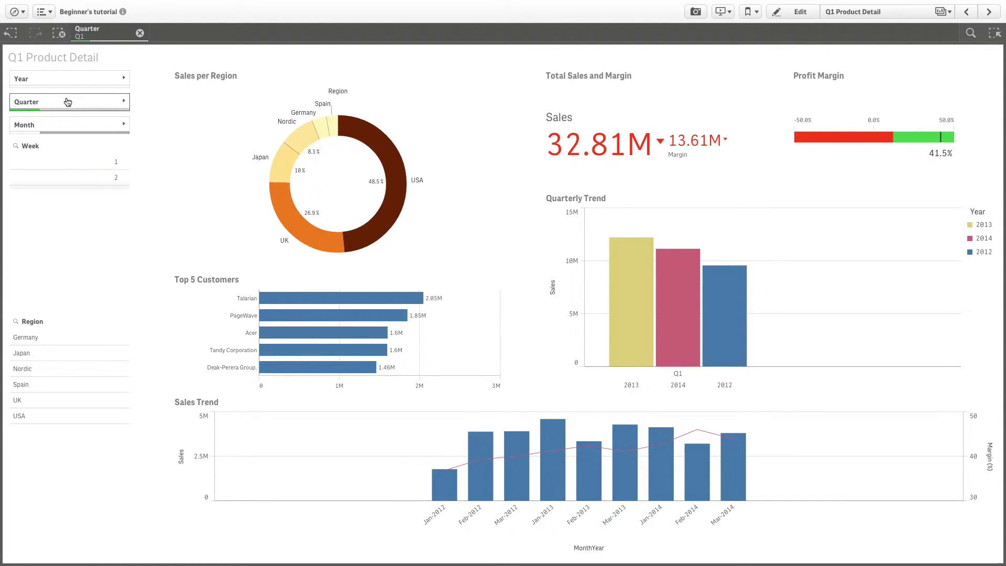
Step: Publish the Q1 Product Detail sheet to the community
left_click(49, 14)
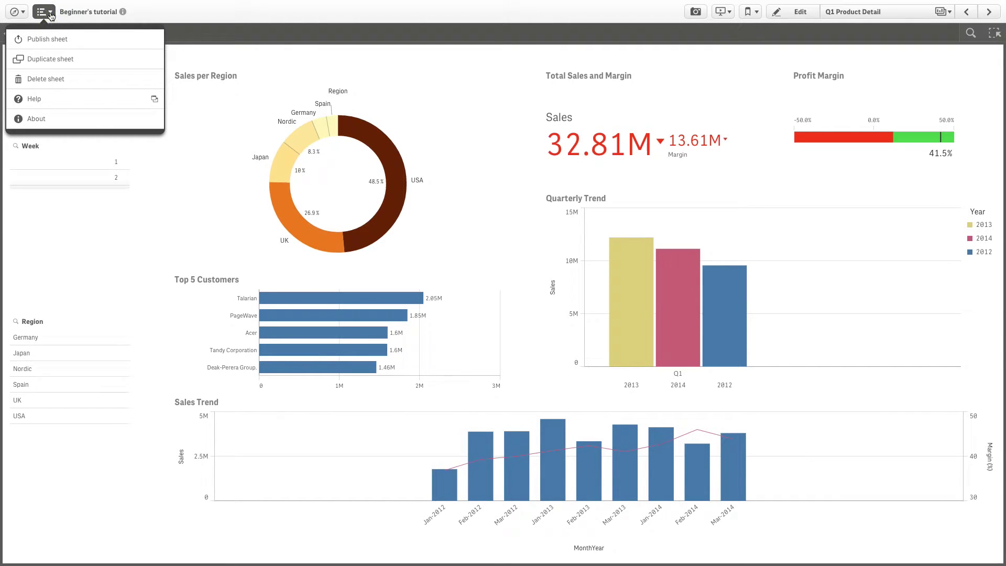
left_click(74, 40)
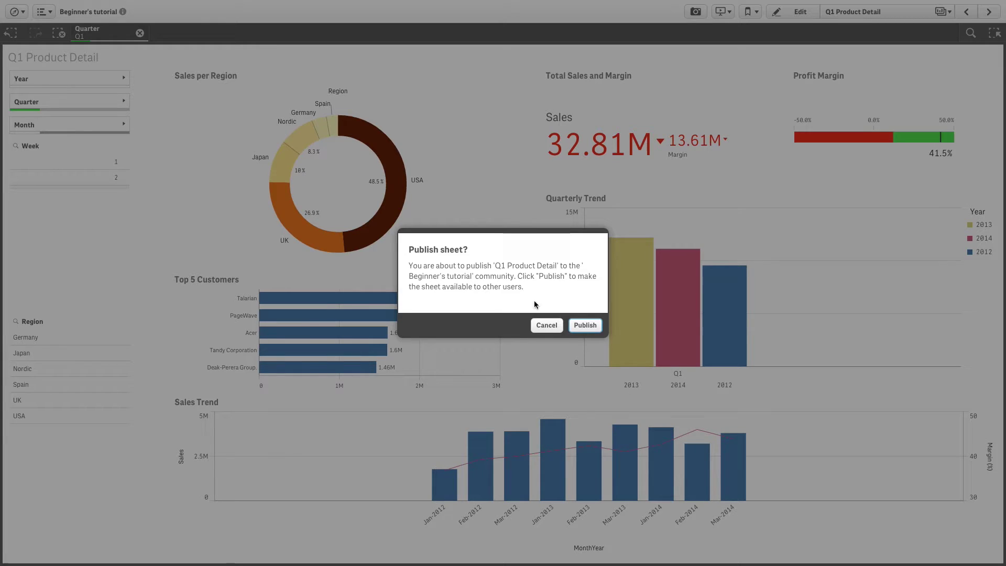
left_click(584, 326)
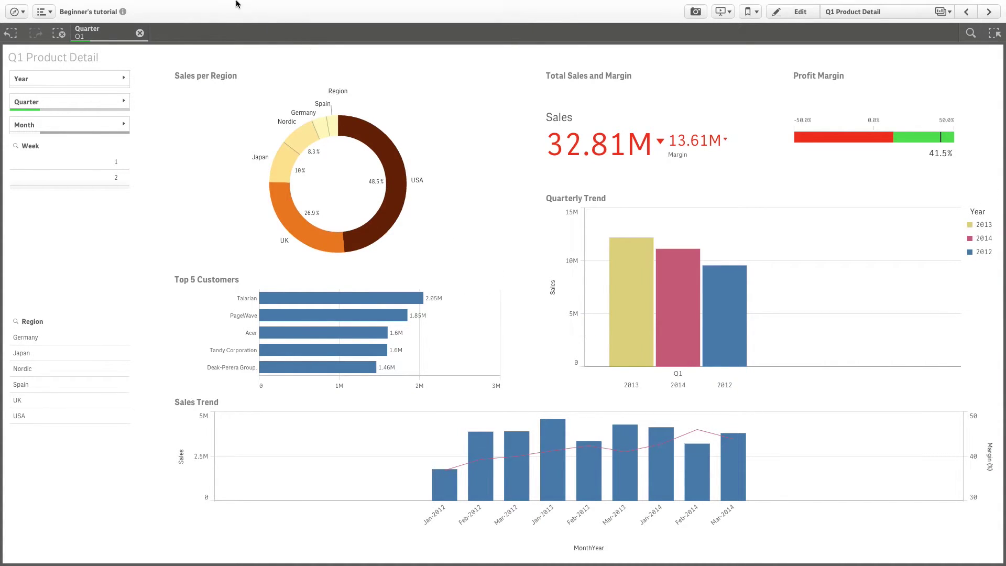
Step: Back on the app overview, duplicate Product Details and title the copy 'New Product Details'
left_click(22, 13)
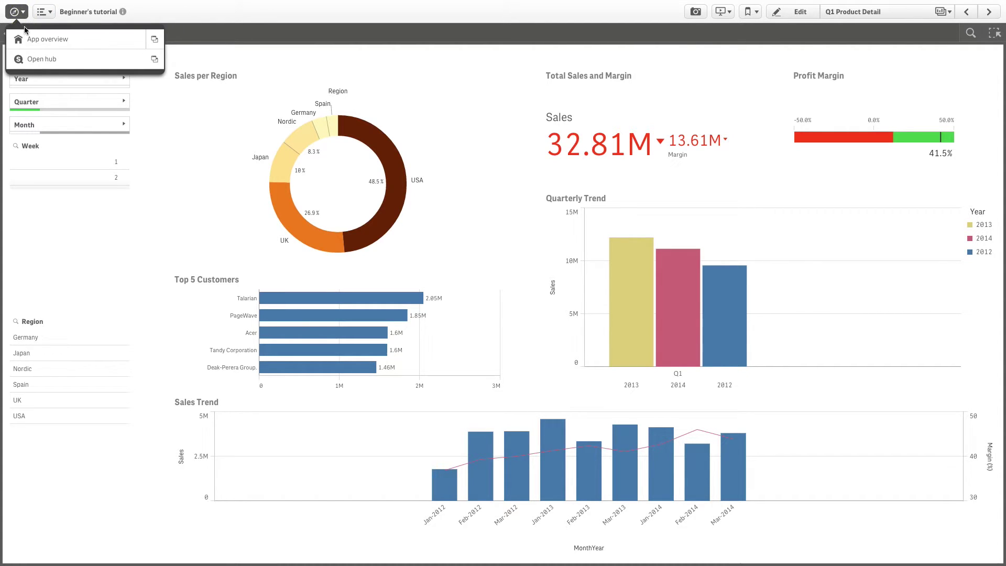
left_click(27, 39)
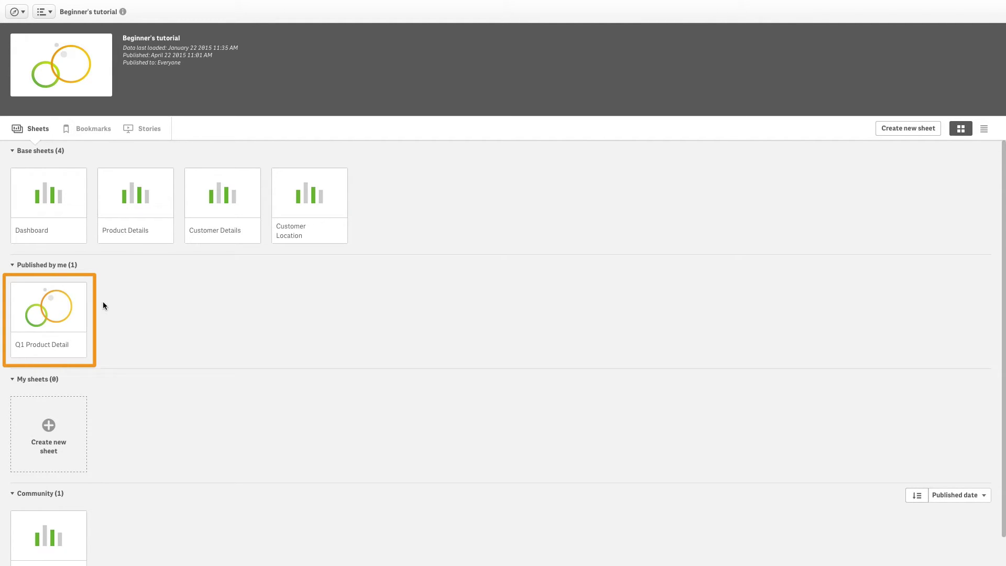
right_click(146, 213)
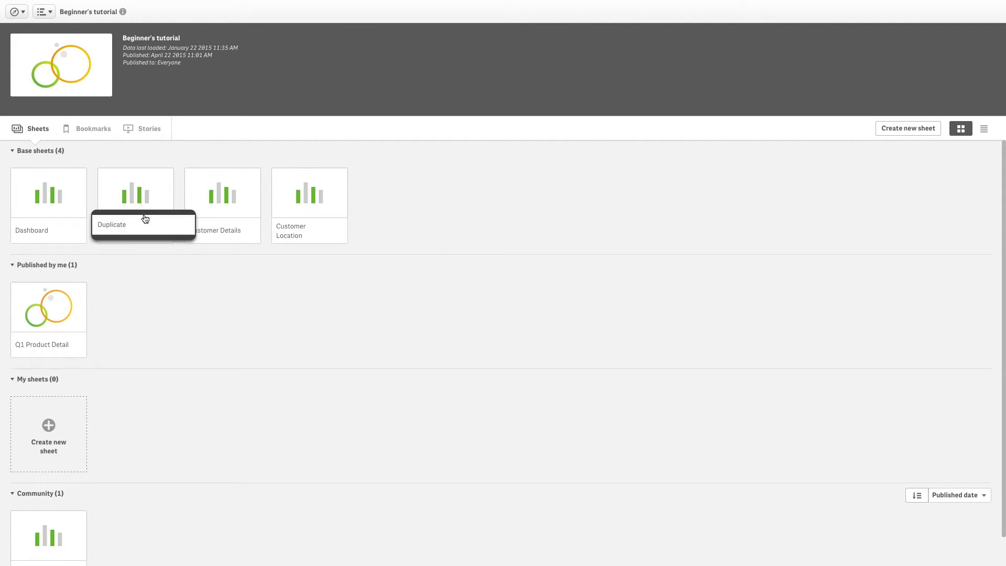
left_click(145, 219)
type("New Product Details")
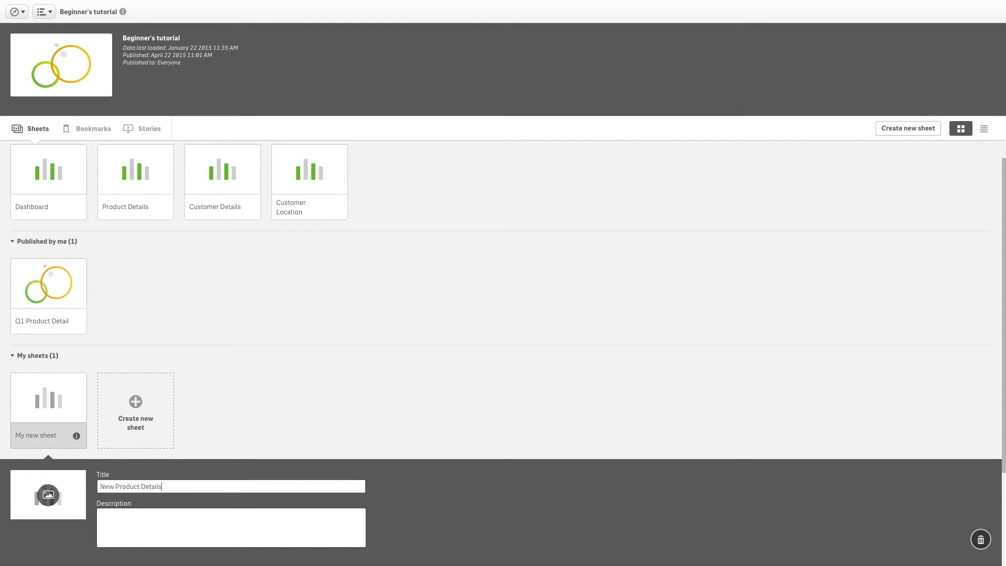
Step: Publish the New Product Details sheet
right_click(61, 415)
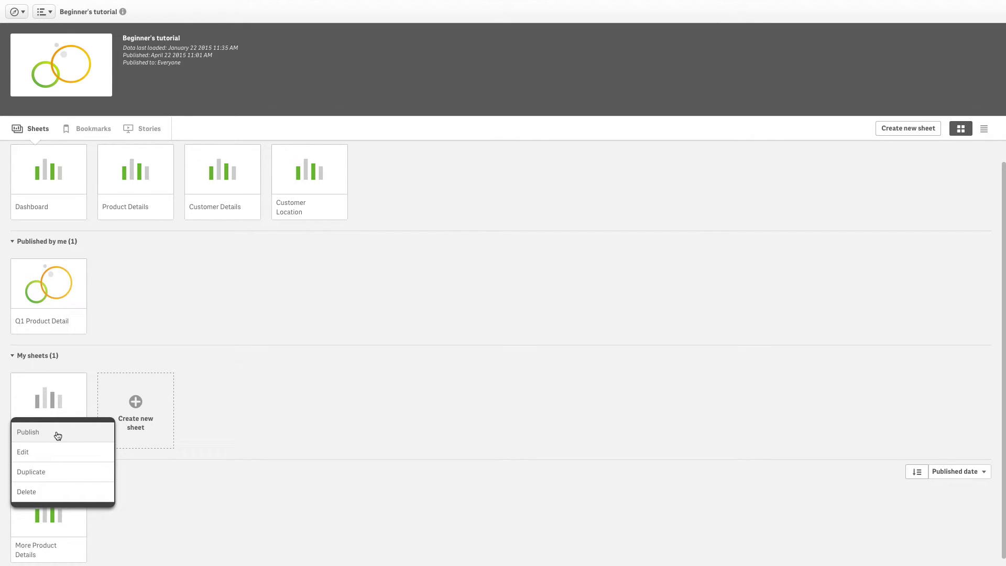
left_click(58, 433)
left_click(586, 326)
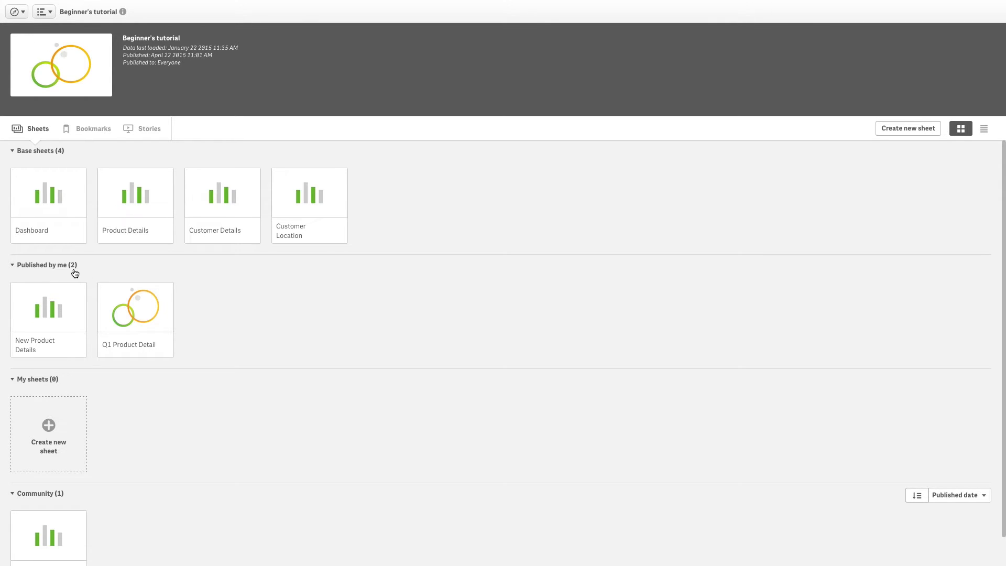
scroll(168, 370, "down", 2)
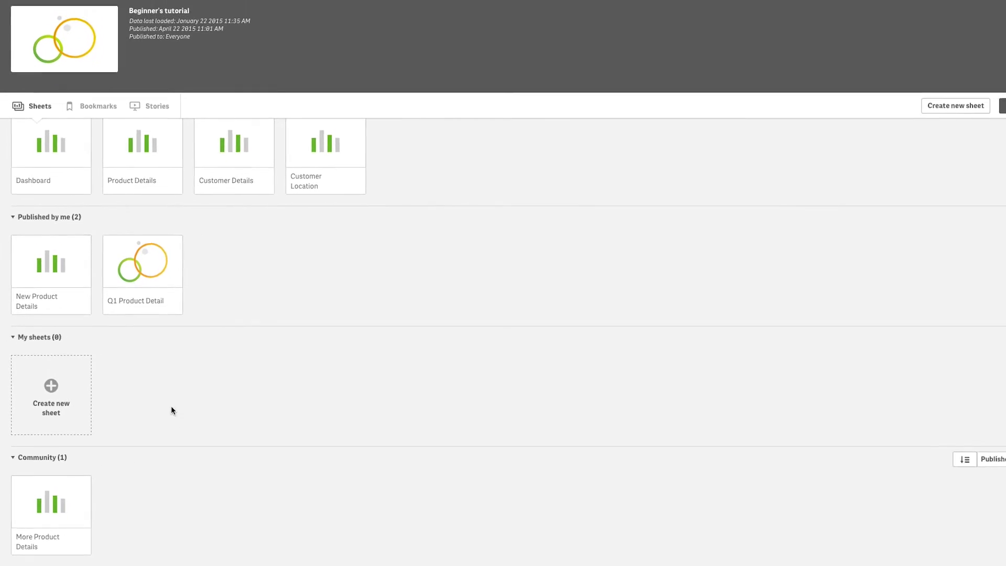
Step: Open New Product Details in edit mode and choose Unpublish sheet from its sheet menu
left_click(60, 291)
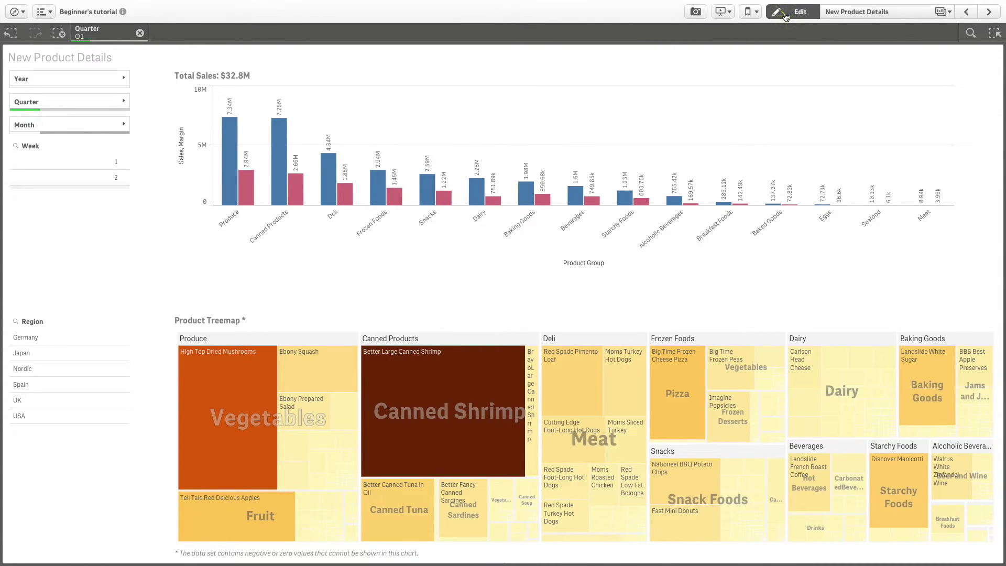
left_click(786, 15)
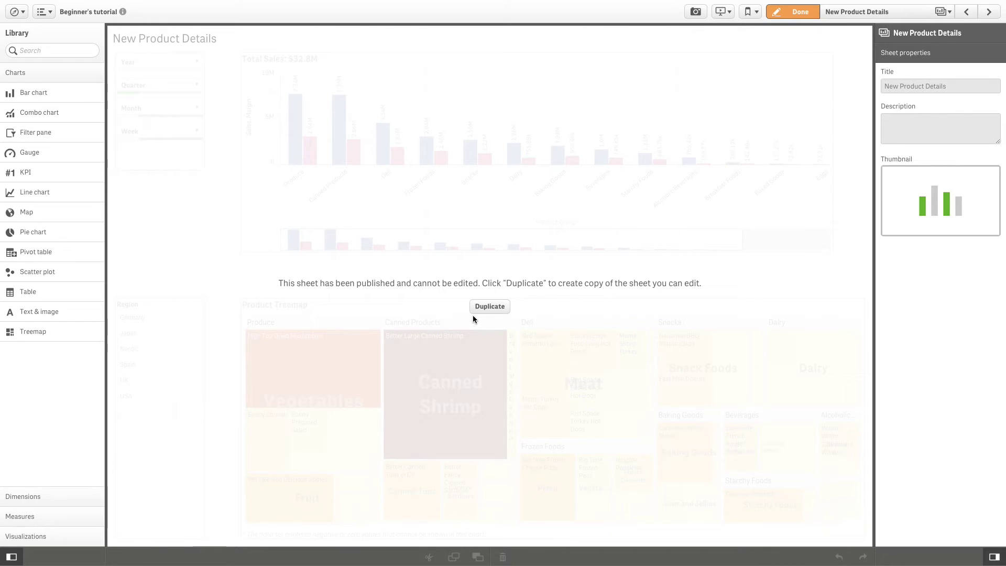
left_click(53, 15)
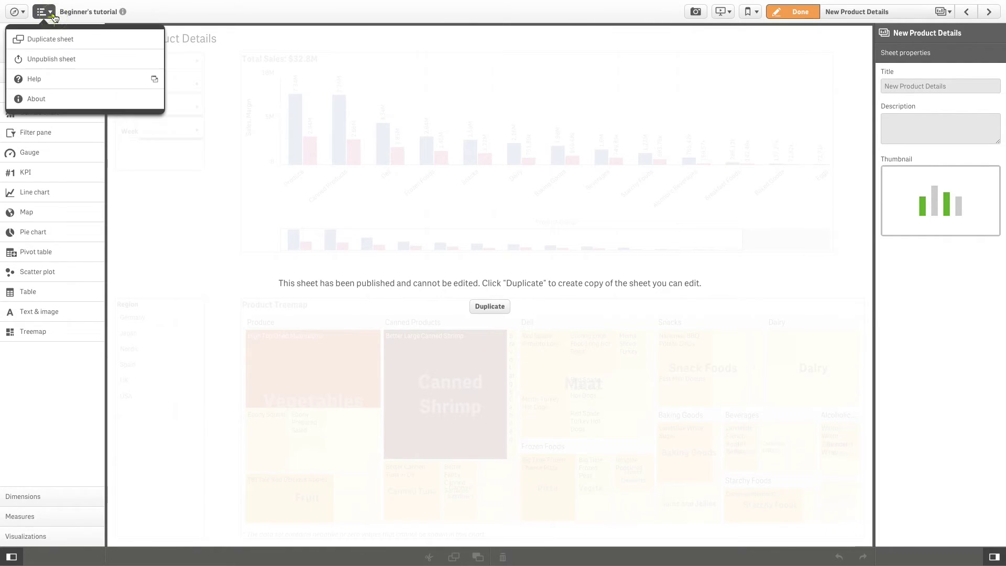
left_click(103, 63)
Step: Confirm the unpublish, then give the Product Treemap the Diverging gradient colour scheme
left_click(581, 330)
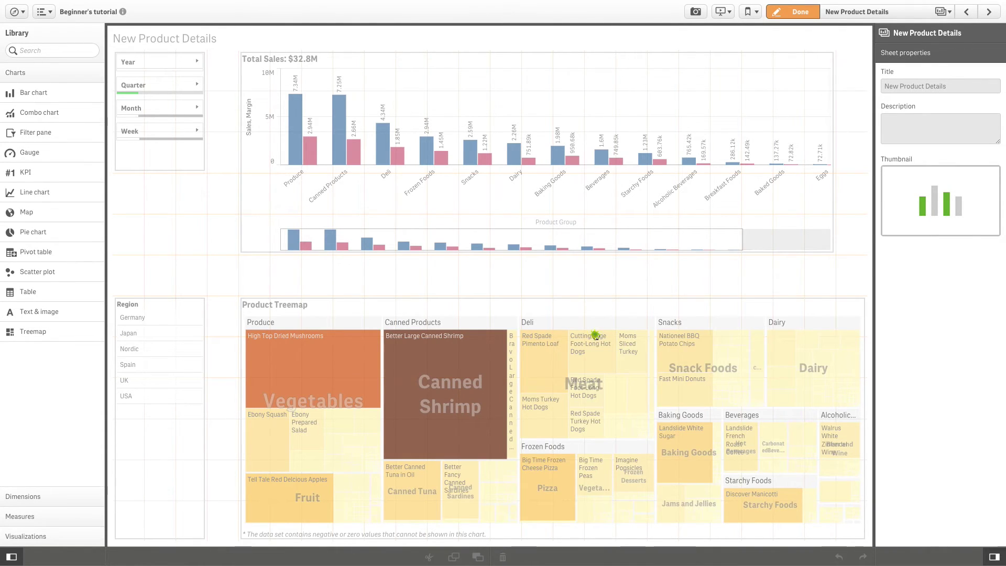
left_click(596, 336)
left_click(912, 153)
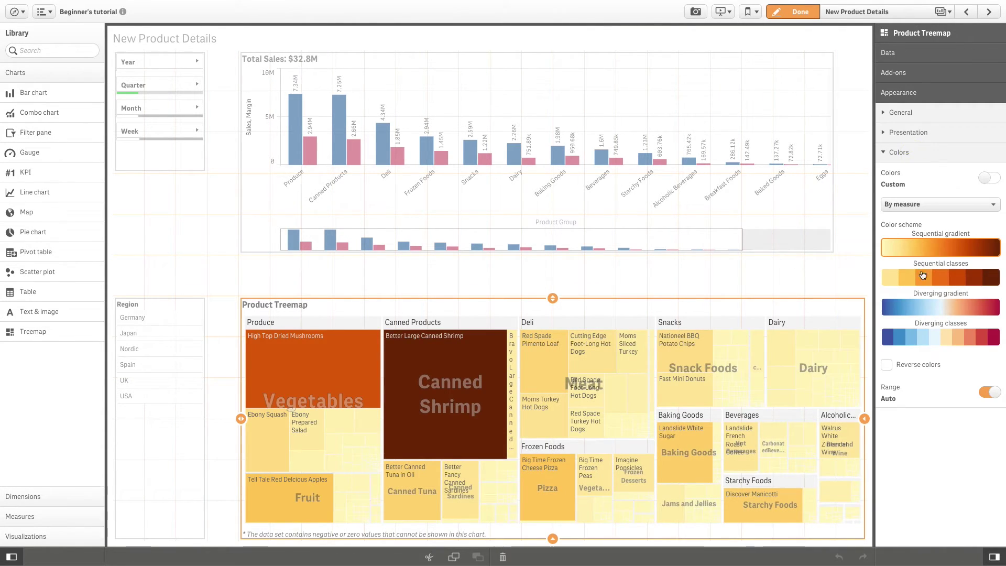
left_click(918, 309)
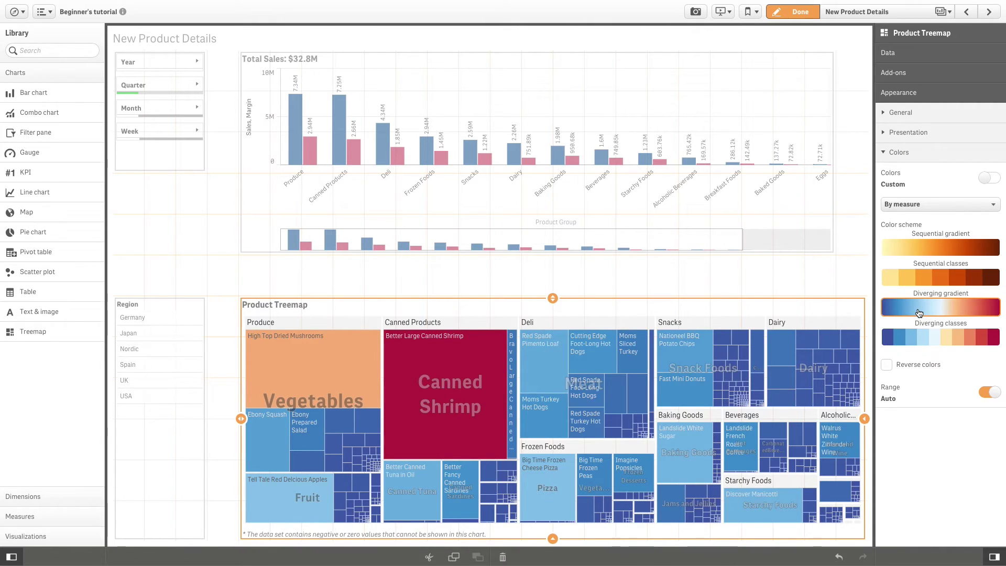
left_click(785, 10)
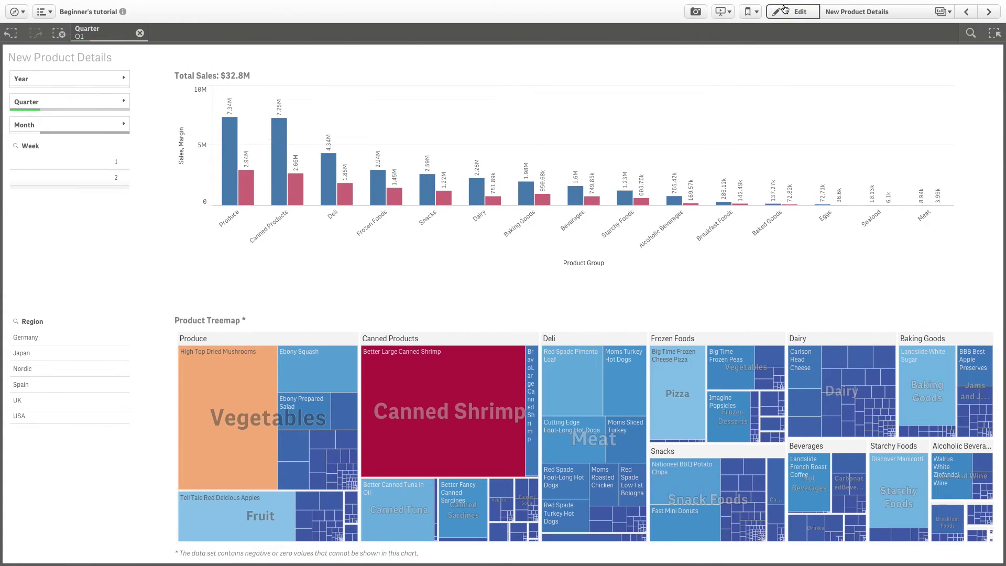
left_click(15, 12)
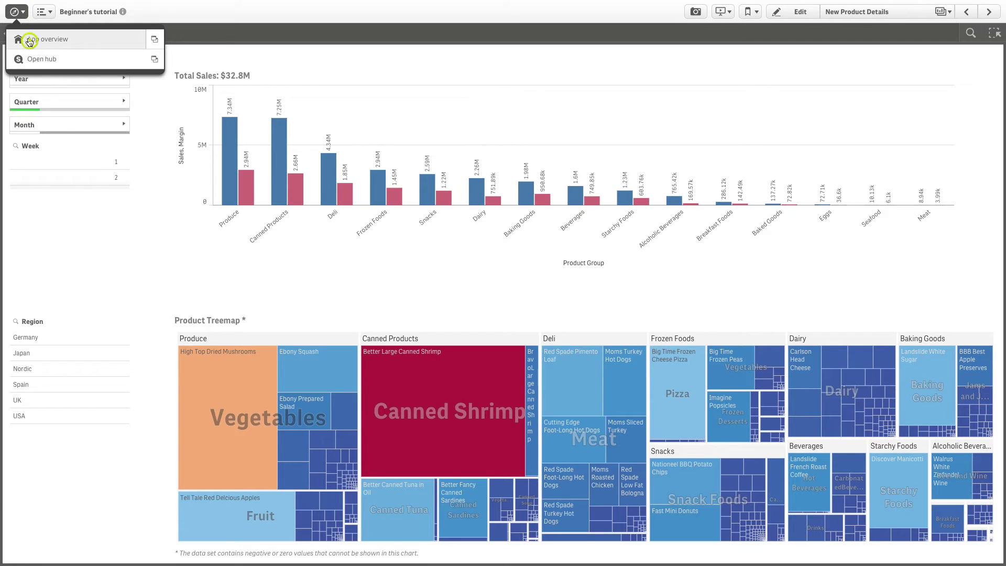
Step: From the app overview, unpublish the Q1 Product Detail sheet back to My sheets
left_click(29, 40)
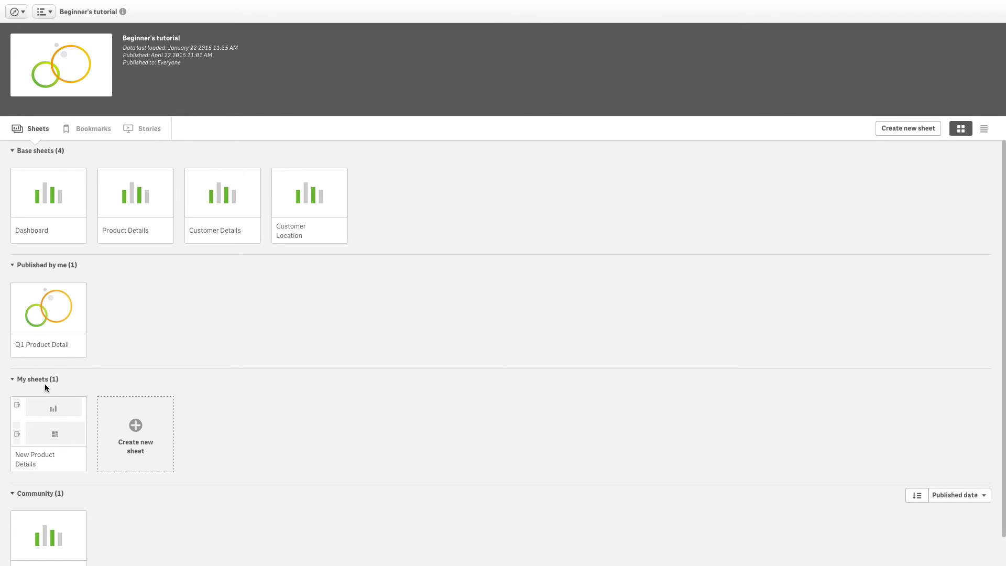
right_click(57, 310)
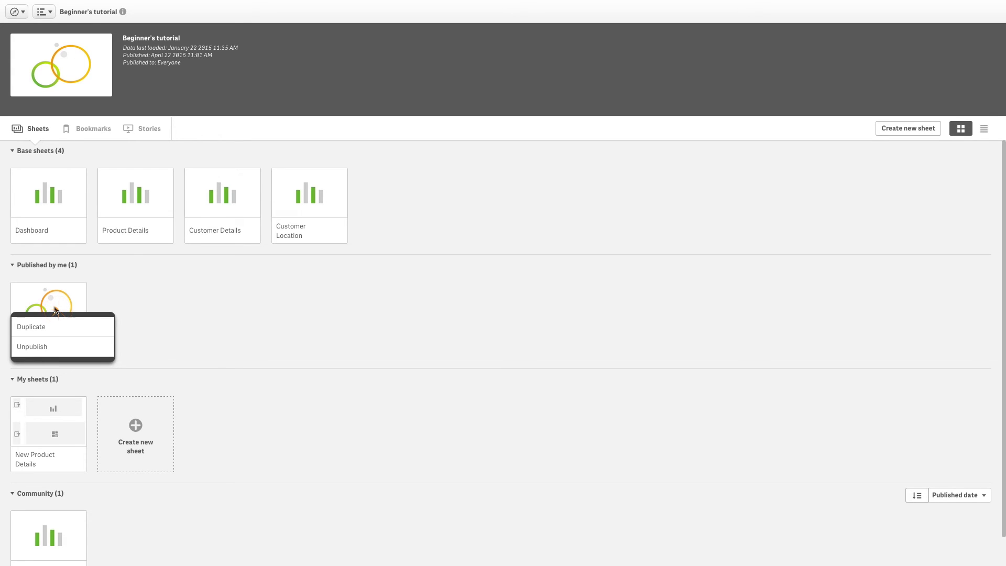
left_click(50, 348)
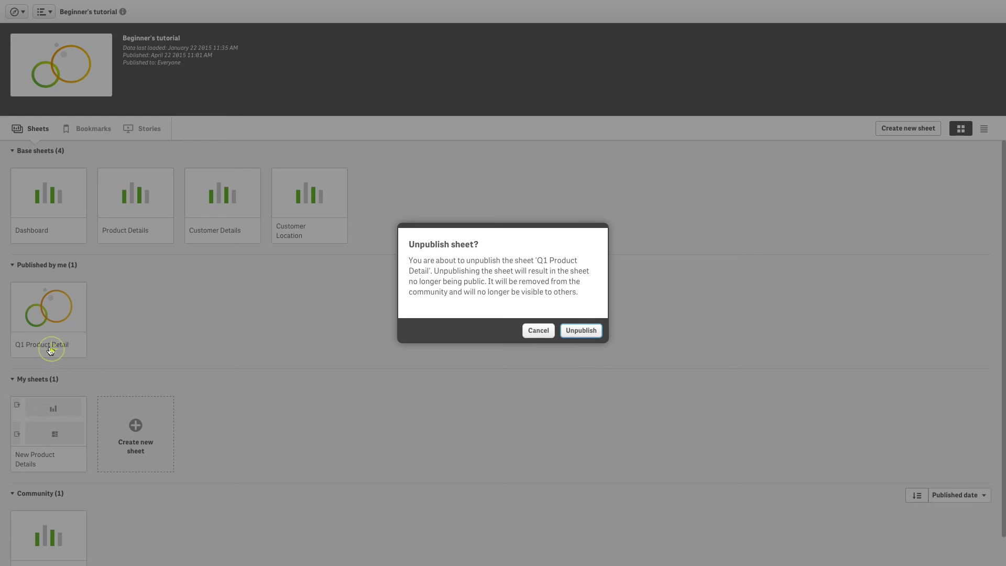
left_click(589, 334)
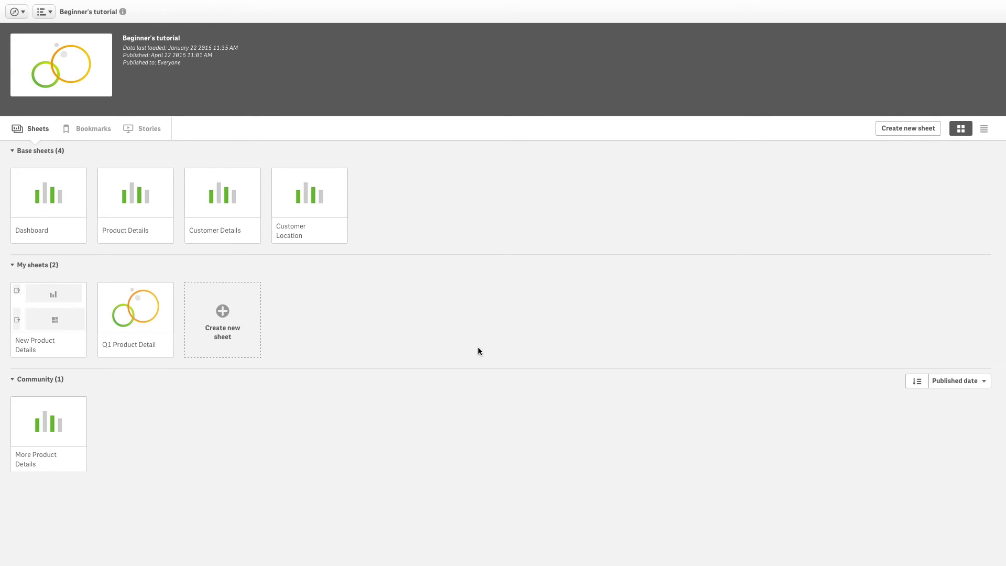